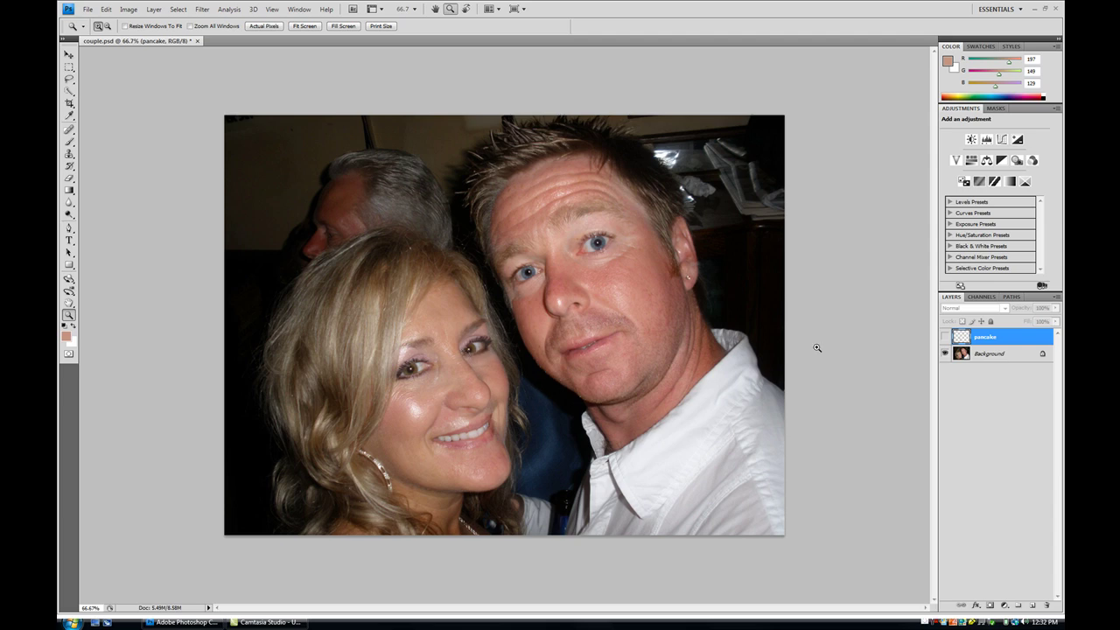
- Check the photo with the existing pancake layer shown, and delete that layer
{"action": "left_click", "coordinate": [946, 338]}
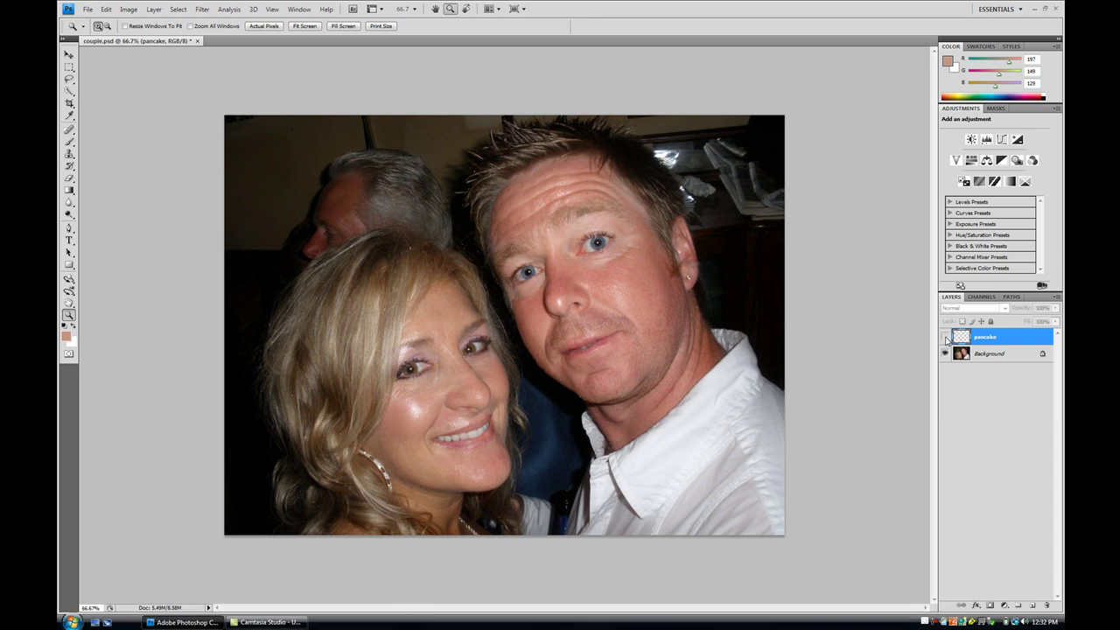
{"action": "left_click", "coordinate": [946, 338]}
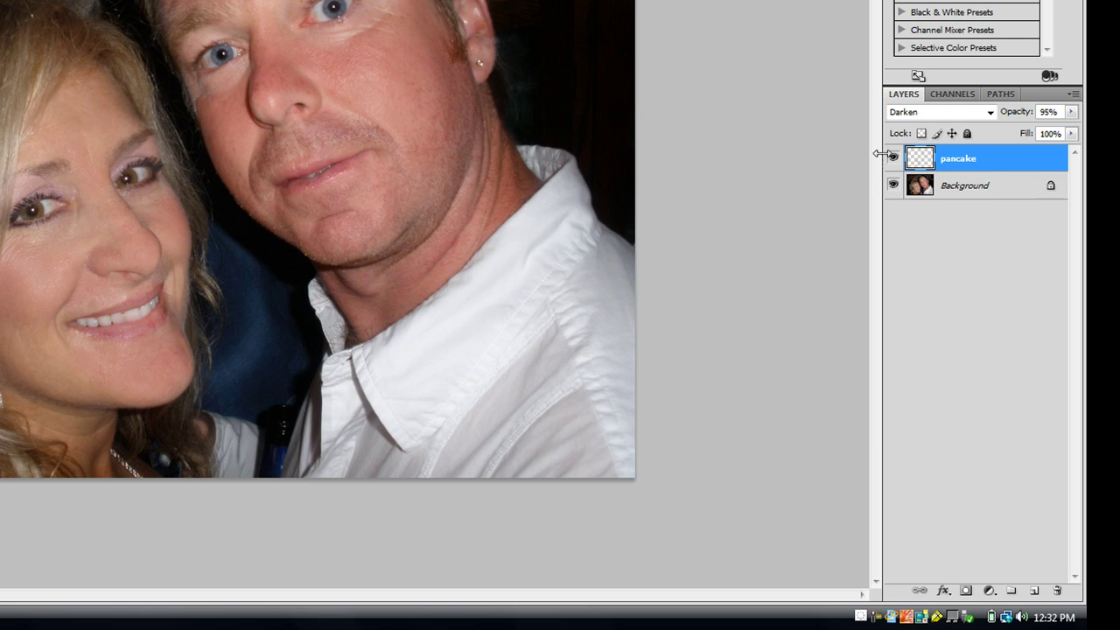
{"action": "left_click_drag", "start_coordinate": [995, 164], "coordinate": [1057, 591]}
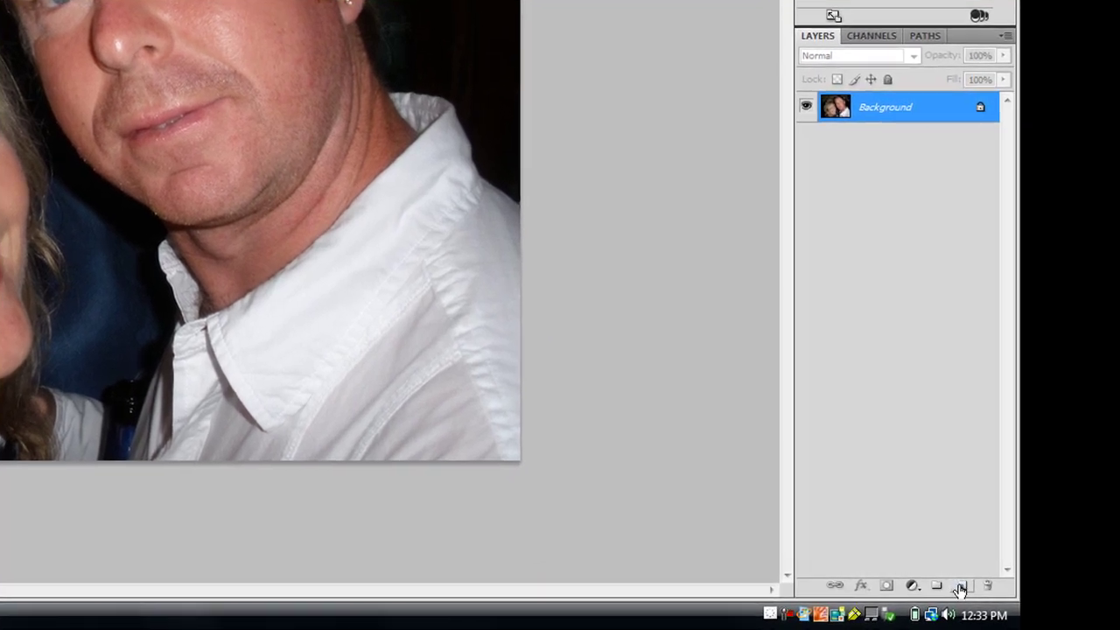
- Add a new blank layer above the Background and set its blend mode to Darken
{"action": "left_click", "coordinate": [960, 587]}
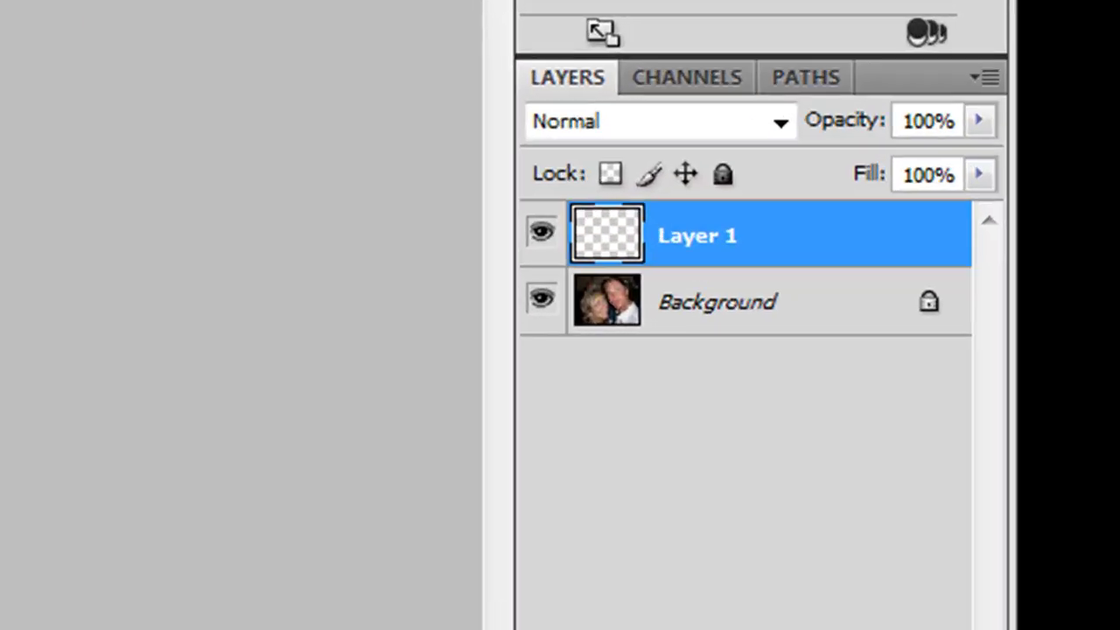
{"action": "left_click", "coordinate": [779, 124]}
{"action": "left_click", "coordinate": [604, 255]}
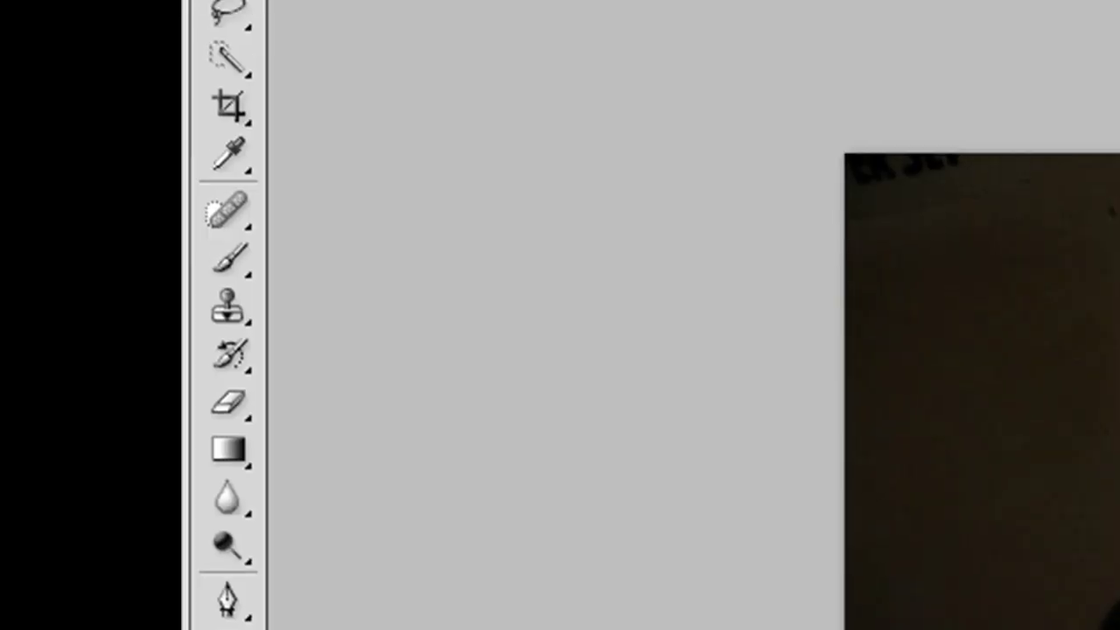
- Set up the Brush tool with a soft 65 px tip at 0% hardness and 20% opacity
{"action": "left_click", "coordinate": [210, 298]}
{"action": "left_click", "coordinate": [225, 254]}
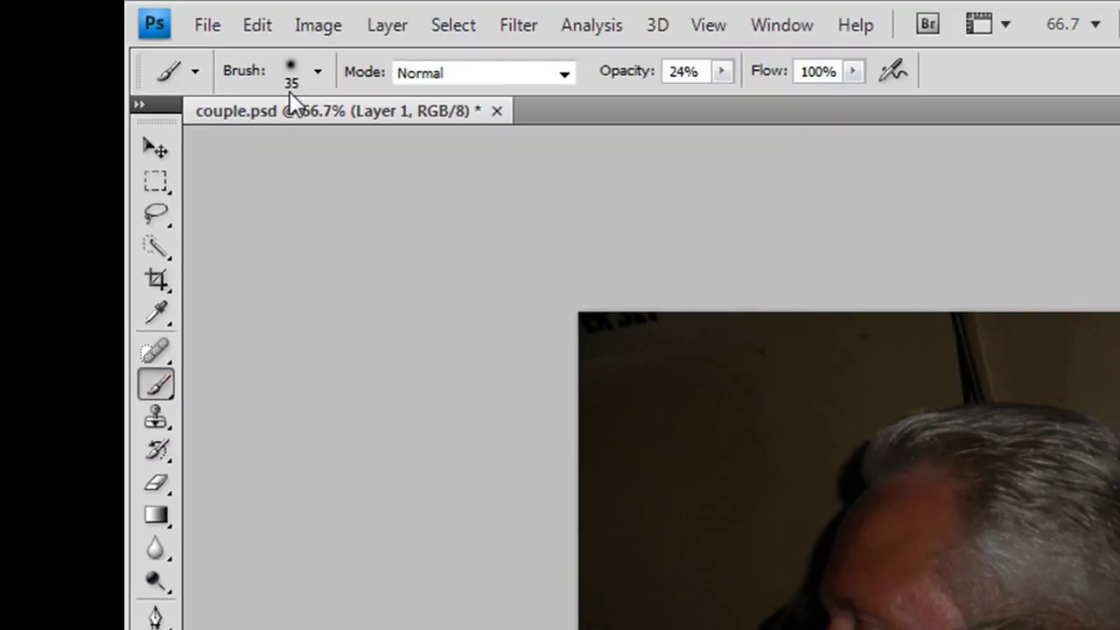
{"action": "left_click", "coordinate": [292, 74]}
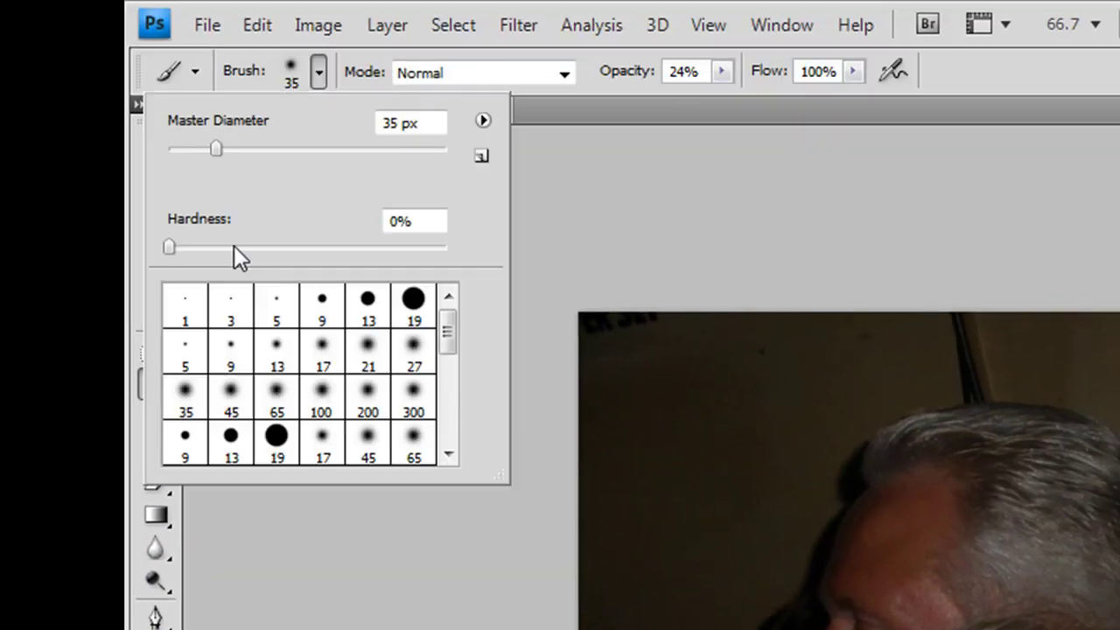
{"action": "left_click", "coordinate": [277, 406]}
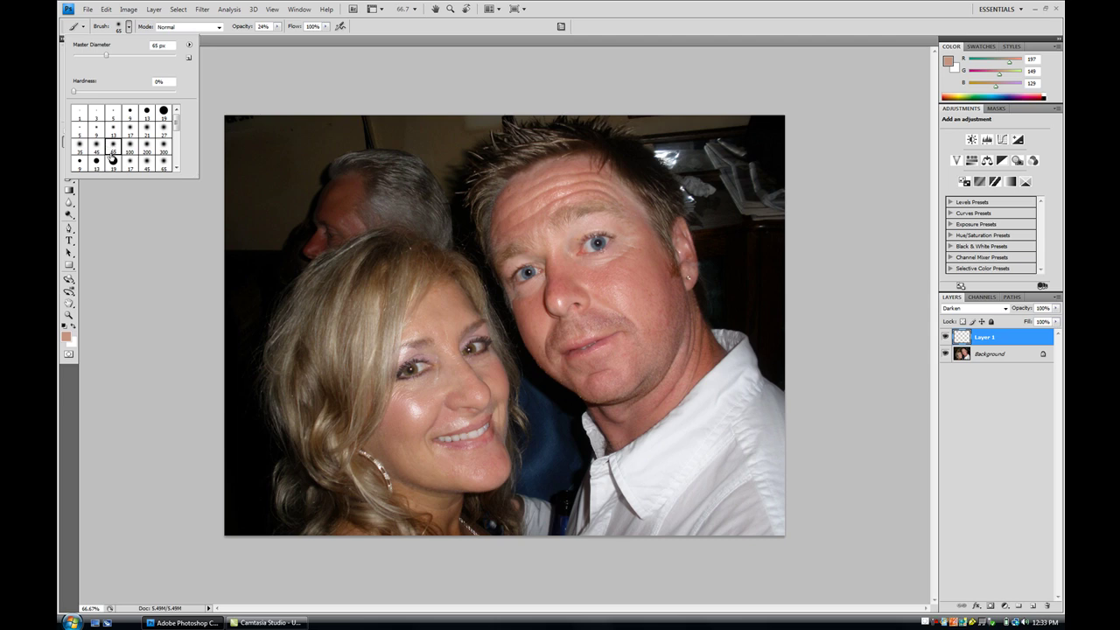
{"action": "left_click", "coordinate": [277, 27]}
{"action": "left_click_drag", "start_coordinate": [274, 36], "coordinate": [276, 39]}
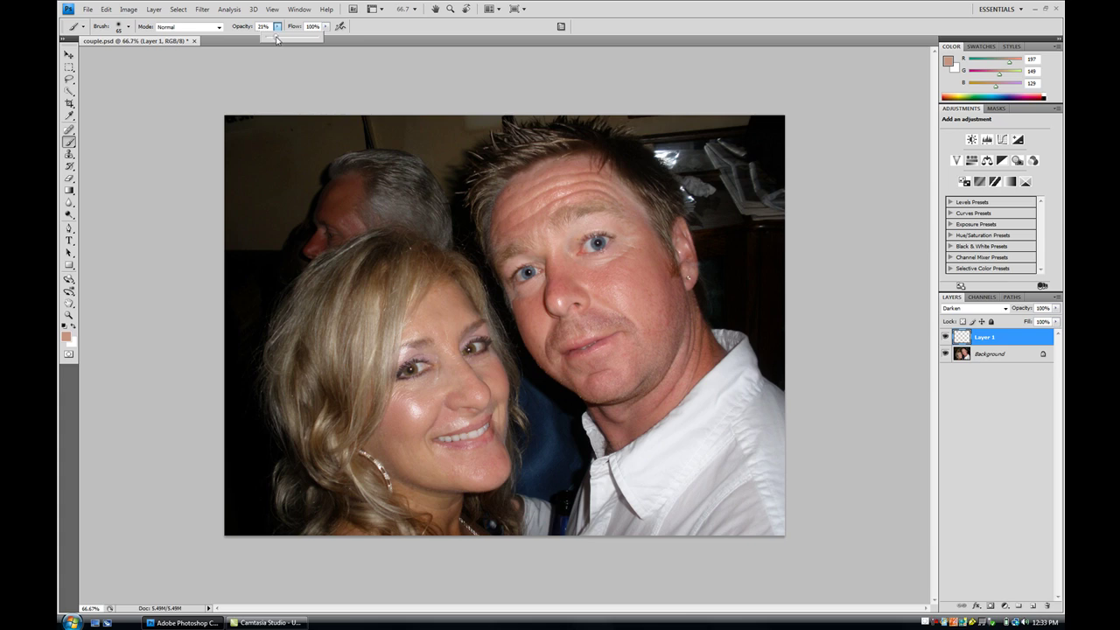
{"action": "left_click_drag", "start_coordinate": [276, 39], "coordinate": [276, 40]}
- At 200% magnification on the woman's face, reduce the brush size to about 45 px to suit the shiny cheek spot
{"action": "left_click", "coordinate": [70, 317]}
{"action": "left_click", "coordinate": [69, 317]}
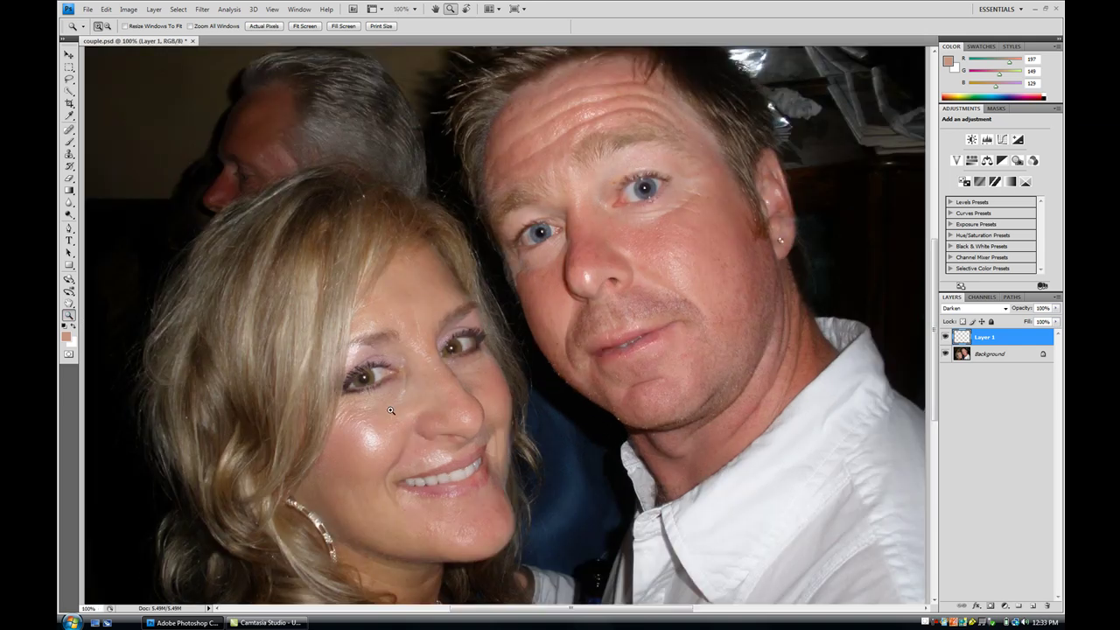
{"action": "left_click", "coordinate": [422, 405]}
{"action": "left_click", "coordinate": [379, 433]}
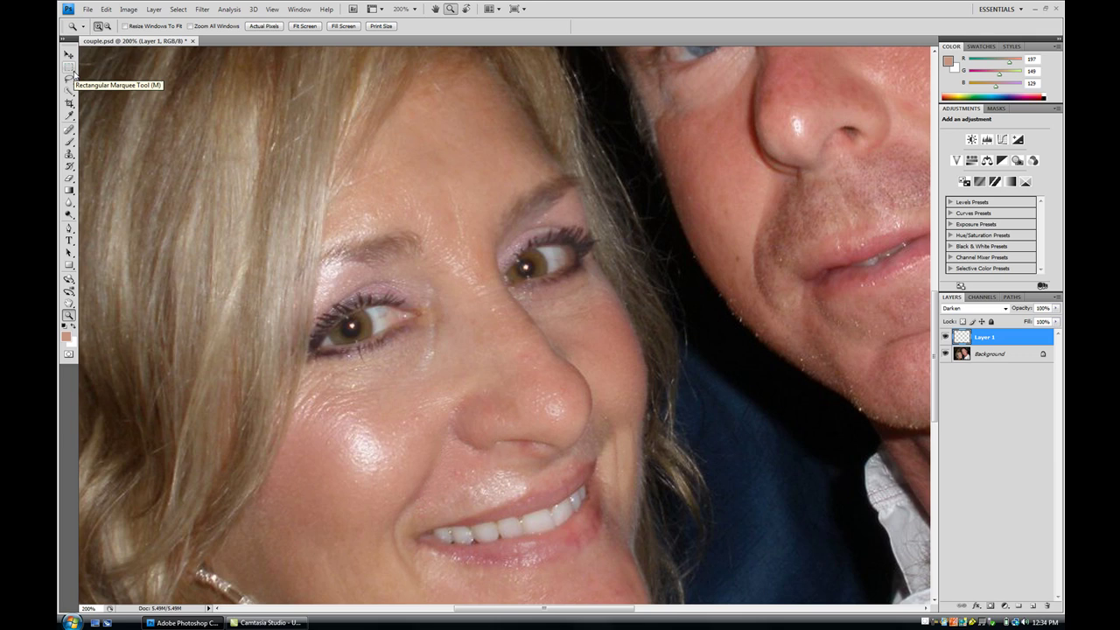
{"action": "left_click", "coordinate": [70, 141]}
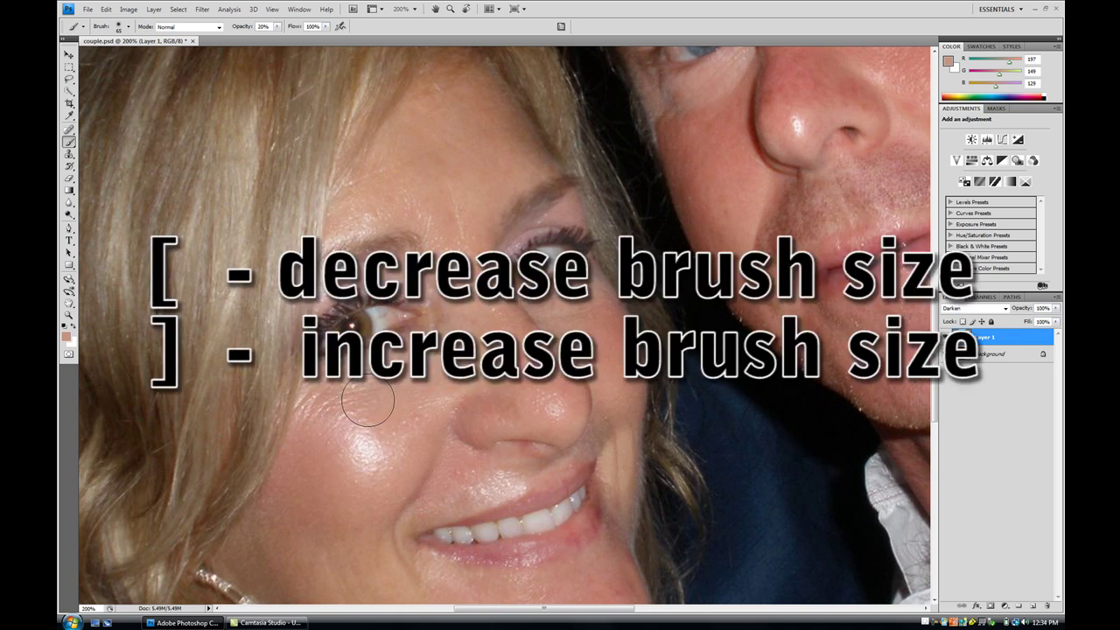
{"action": "key", "text": "bracketleft"}
{"action": "key", "text": "bracketleft"}
{"action": "key", "text": "bracketleft"}
{"action": "key", "text": "bracketright"}
{"action": "key", "text": "bracketright"}
{"action": "key", "text": "bracketright"}
{"action": "key", "text": "bracketright"}
{"action": "key", "text": "bracketright"}
{"action": "key", "text": "bracketleft"}
{"action": "key", "text": "bracketleft"}
{"action": "key", "text": "bracketleft"}
{"action": "key", "text": "bracketleft"}
{"action": "key", "text": "bracketright"}
{"action": "key", "text": "bracketright"}
{"action": "key", "text": "bracketright"}
{"action": "key", "text": "bracketleft"}
{"action": "key", "text": "bracketleft"}
{"action": "key", "text": "bracketleft"}
{"action": "key", "text": "bracketleft"}
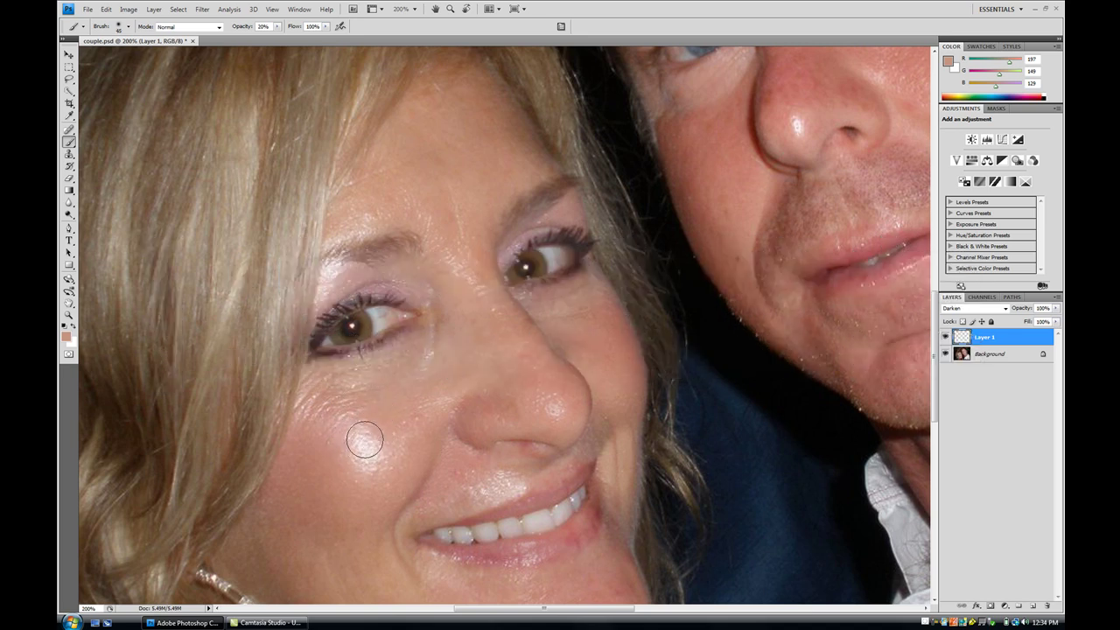
{"action": "mouse_move", "coordinate": [364, 437]}
{"action": "left_mouse_down"}
{"action": "mouse_move", "coordinate": [368, 446]}
{"action": "mouse_move", "coordinate": [380, 425]}
{"action": "mouse_move", "coordinate": [367, 443]}
{"action": "mouse_move", "coordinate": [357, 435]}
{"action": "left_mouse_up"}
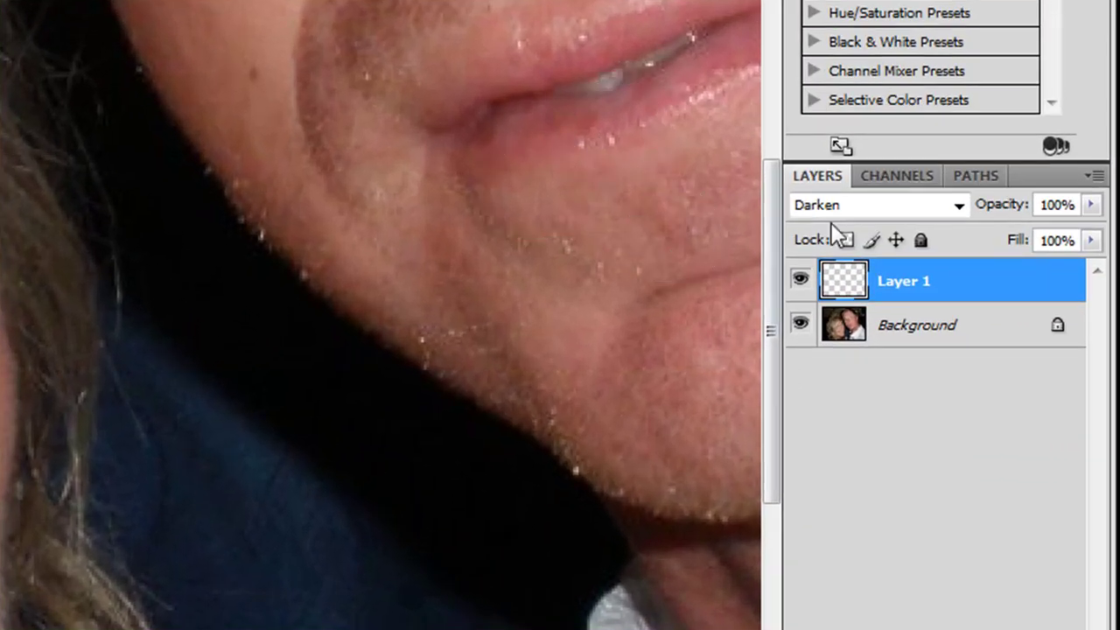
- Rename the new Darken layer as pancake
{"action": "double_click", "coordinate": [912, 284]}
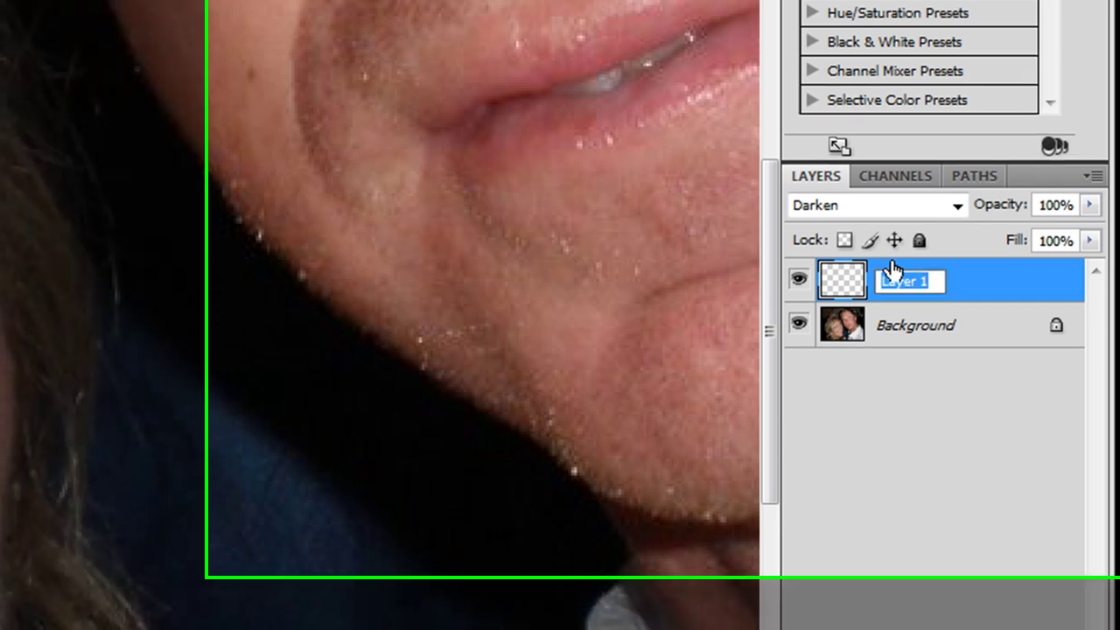
{"action": "type", "text": "pancake"}
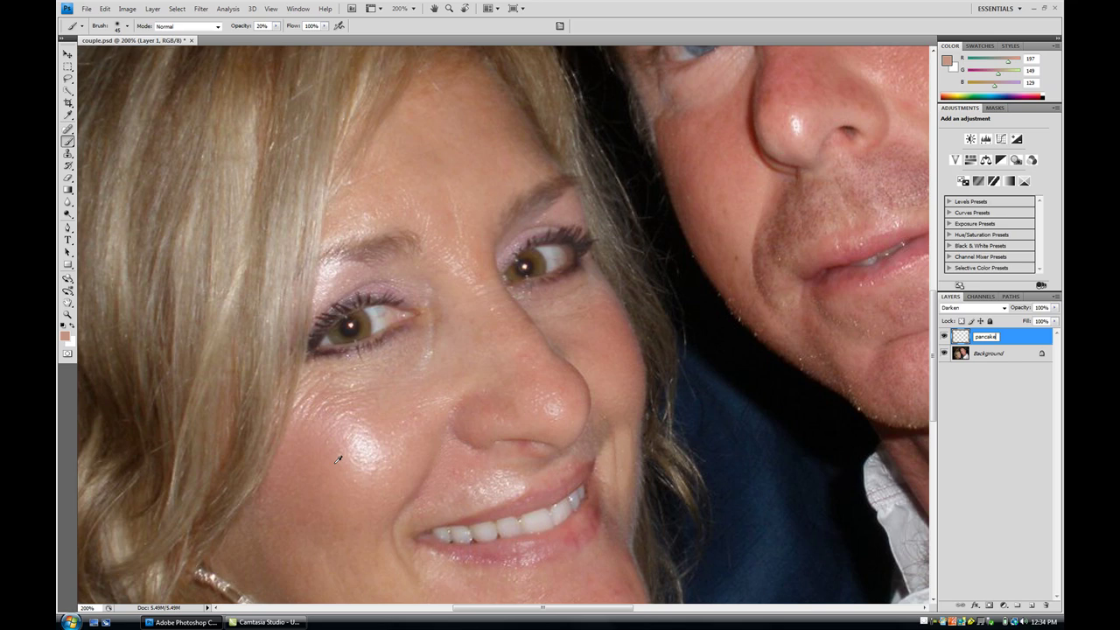
- Sample the skin tone beside the shiny spot on the woman's cheek and paint over the highlight
{"action": "left_click", "coordinate": [338, 458], "text": "alt"}
{"action": "mouse_move", "coordinate": [350, 461]}
{"action": "left_mouse_down"}
{"action": "mouse_move", "coordinate": [368, 458]}
{"action": "mouse_move", "coordinate": [367, 445]}
{"action": "mouse_move", "coordinate": [353, 435]}
{"action": "mouse_move", "coordinate": [369, 453]}
{"action": "mouse_move", "coordinate": [353, 461]}
{"action": "mouse_move", "coordinate": [340, 430]}
{"action": "mouse_move", "coordinate": [362, 425]}
{"action": "mouse_move", "coordinate": [375, 455]}
{"action": "left_mouse_up"}
- Paint out the shine above the woman's upper lip with a 30 px brush, resampling nearby skin tones between strokes
{"action": "mouse_move", "coordinate": [502, 504]}
{"action": "left_mouse_down"}
{"action": "mouse_move", "coordinate": [533, 485]}
{"action": "mouse_move", "coordinate": [525, 474]}
{"action": "mouse_move", "coordinate": [495, 485]}
{"action": "left_mouse_up"}
{"action": "key", "text": "bracketleft"}
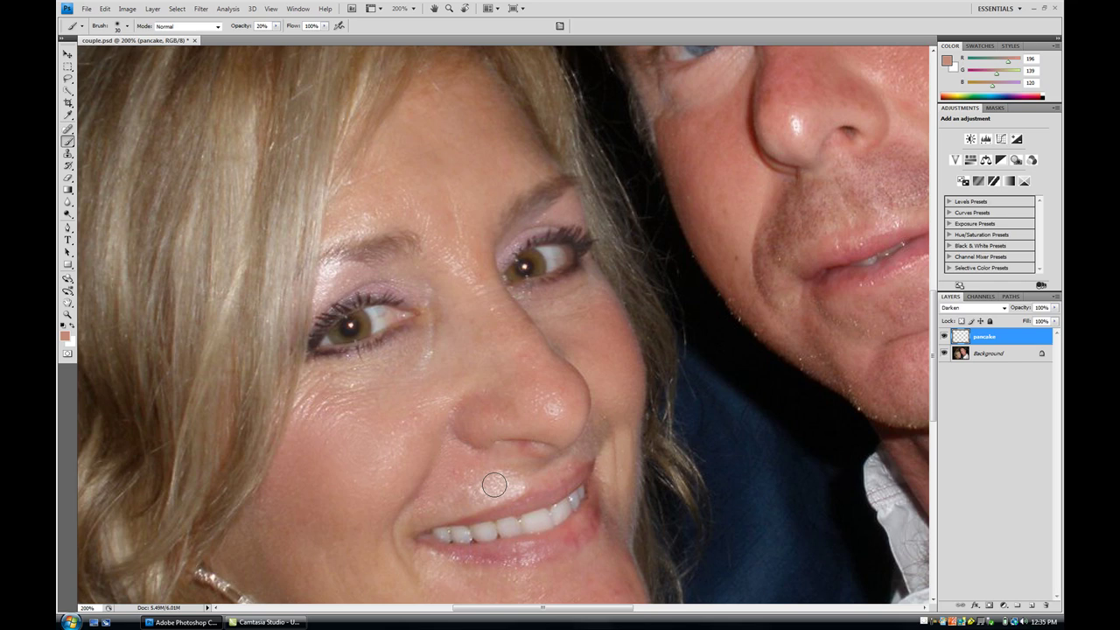
{"action": "left_click_drag", "start_coordinate": [495, 485], "coordinate": [534, 473]}
{"action": "left_click", "coordinate": [534, 474], "text": "alt"}
{"action": "mouse_move", "coordinate": [522, 478]}
{"action": "left_mouse_down"}
{"action": "mouse_move", "coordinate": [470, 485]}
{"action": "mouse_move", "coordinate": [475, 494]}
{"action": "left_mouse_up"}
{"action": "left_click", "coordinate": [466, 480], "text": "alt"}
{"action": "left_click", "coordinate": [475, 476], "text": "alt"}
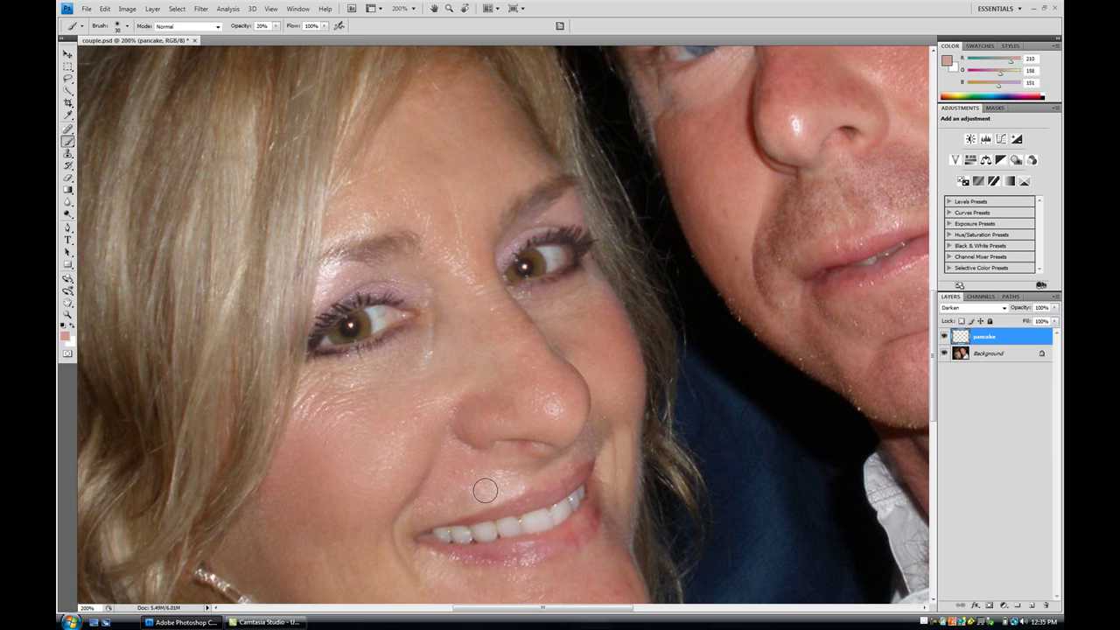
{"action": "left_click", "coordinate": [490, 473], "text": "alt"}
{"action": "left_click", "coordinate": [528, 484], "text": "alt"}
{"action": "left_click_drag", "start_coordinate": [514, 490], "coordinate": [491, 472]}
- Tone down the shine below the outer corner of the woman's eye and under her eyebrow using sampled nearby skin tones
{"action": "left_click", "coordinate": [316, 425], "text": "alt"}
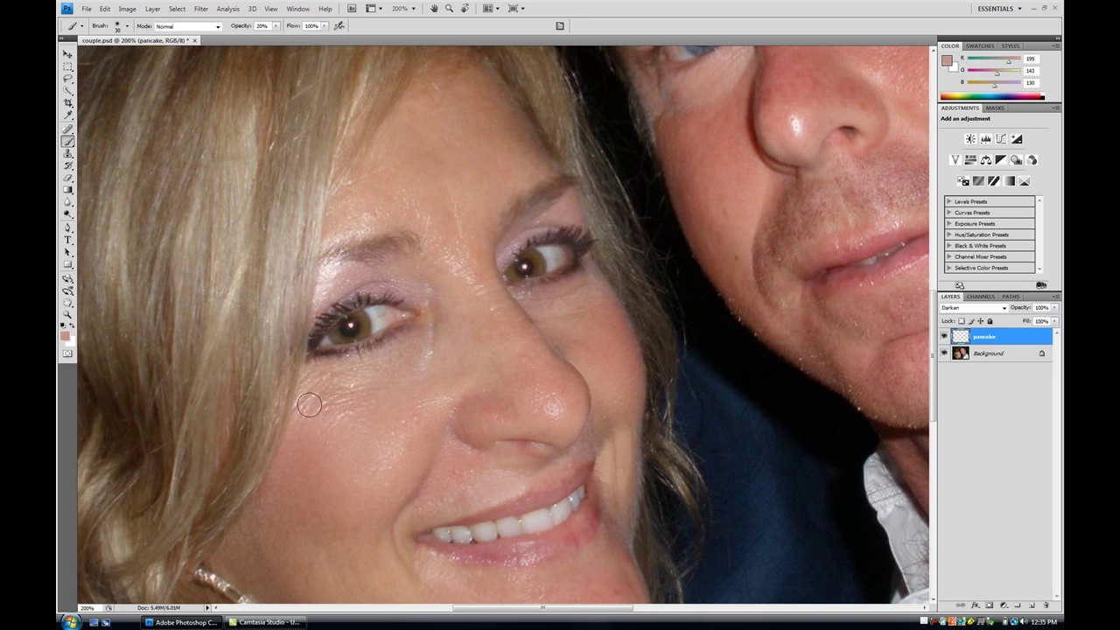
{"action": "left_click_drag", "start_coordinate": [303, 400], "coordinate": [322, 376]}
{"action": "left_click", "coordinate": [334, 378], "text": "alt"}
{"action": "mouse_move", "coordinate": [341, 272]}
{"action": "left_mouse_down"}
{"action": "mouse_move", "coordinate": [317, 299]}
{"action": "mouse_move", "coordinate": [337, 266]}
{"action": "left_mouse_up"}
{"action": "left_click", "coordinate": [347, 263], "text": "alt"}
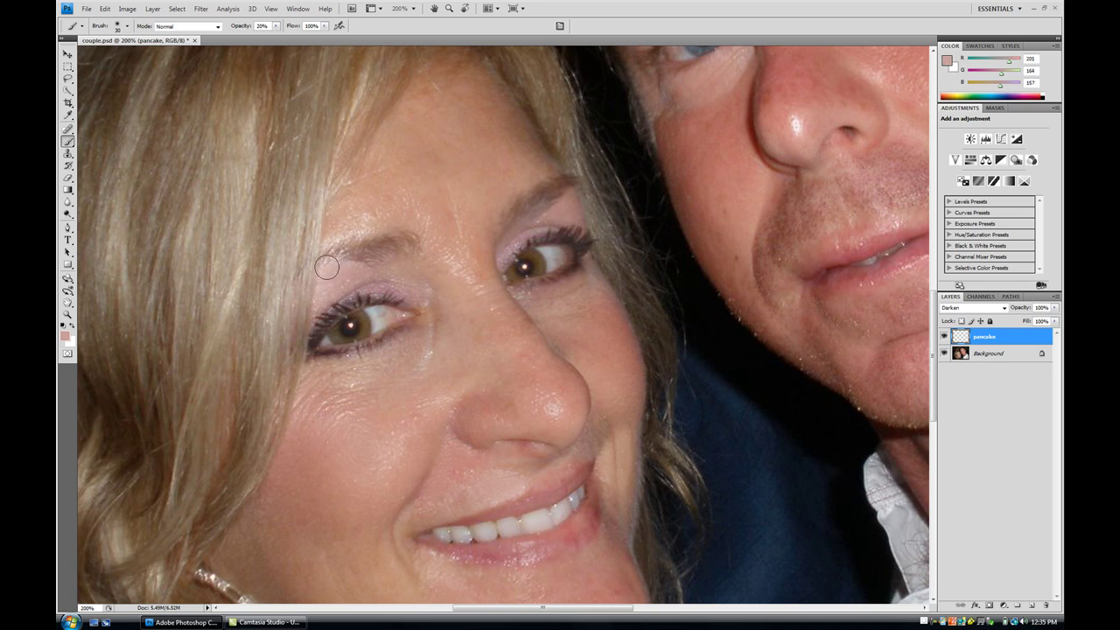
- Sample forehead skin tones and paint over the shiny areas above the woman's eyebrow and across her forehead
{"action": "left_click", "coordinate": [339, 221], "text": "alt"}
{"action": "mouse_move", "coordinate": [333, 230]}
{"action": "left_mouse_down"}
{"action": "mouse_move", "coordinate": [372, 221]}
{"action": "mouse_move", "coordinate": [337, 233]}
{"action": "left_mouse_up"}
{"action": "left_click", "coordinate": [426, 201], "text": "alt"}
{"action": "mouse_move", "coordinate": [412, 200]}
{"action": "left_mouse_down"}
{"action": "mouse_move", "coordinate": [407, 210]}
{"action": "mouse_move", "coordinate": [478, 293]}
{"action": "mouse_move", "coordinate": [455, 207]}
{"action": "mouse_move", "coordinate": [425, 201]}
{"action": "left_mouse_up"}
{"action": "left_click", "coordinate": [453, 234], "text": "alt"}
- Compare the woman's face close up with the pancake layer hidden and shown
{"action": "left_click", "coordinate": [944, 337]}
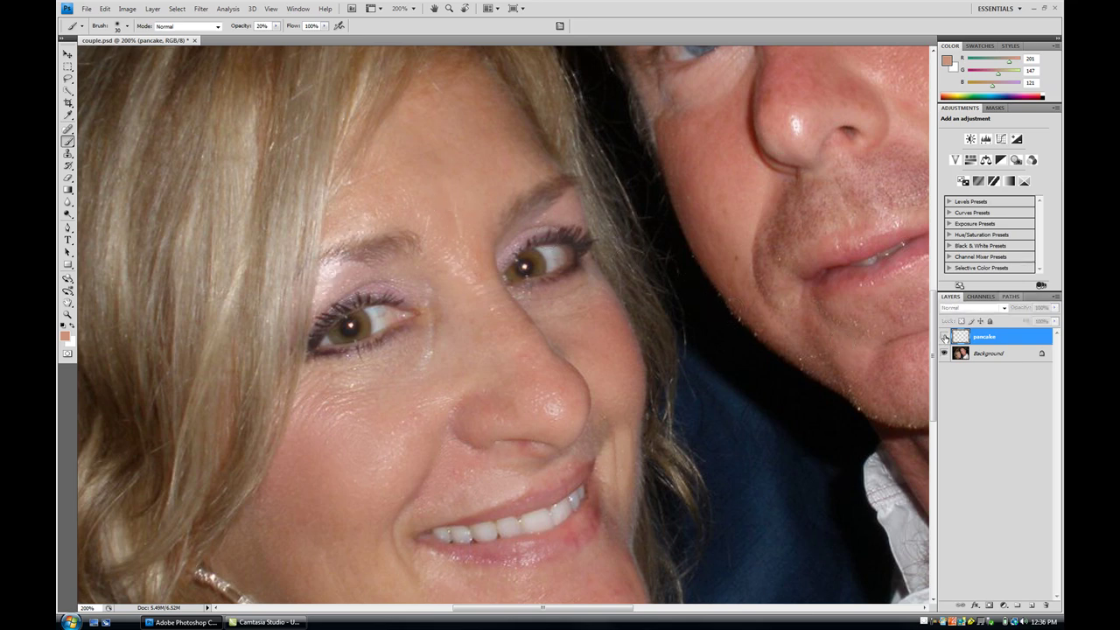
{"action": "left_click", "coordinate": [944, 337]}
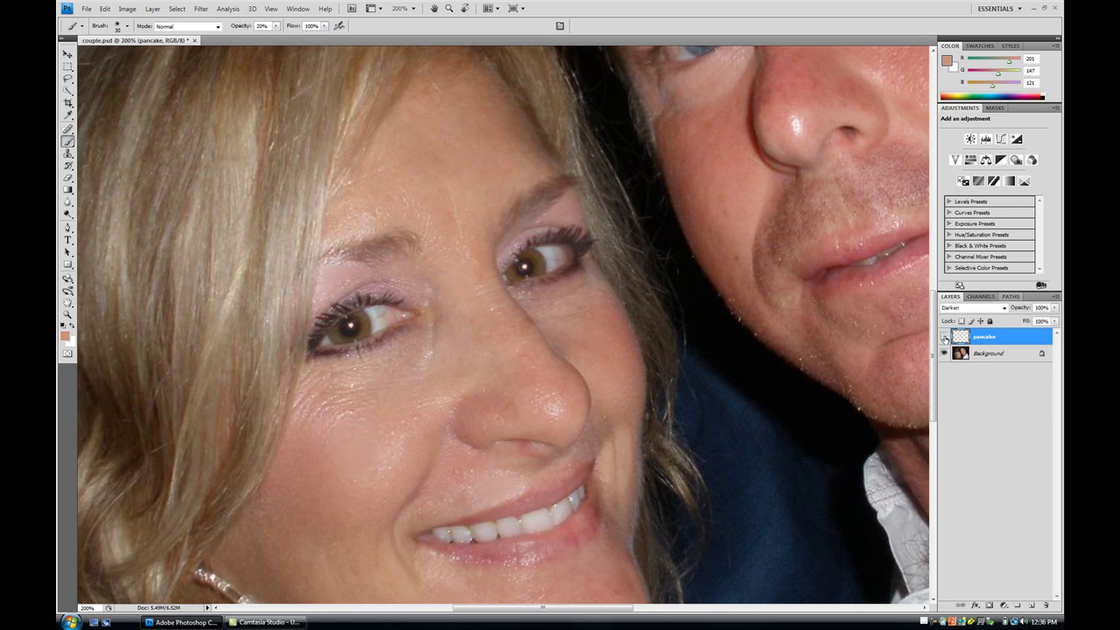
{"action": "left_click", "coordinate": [945, 337]}
{"action": "left_click", "coordinate": [944, 337]}
{"action": "left_click", "coordinate": [945, 337]}
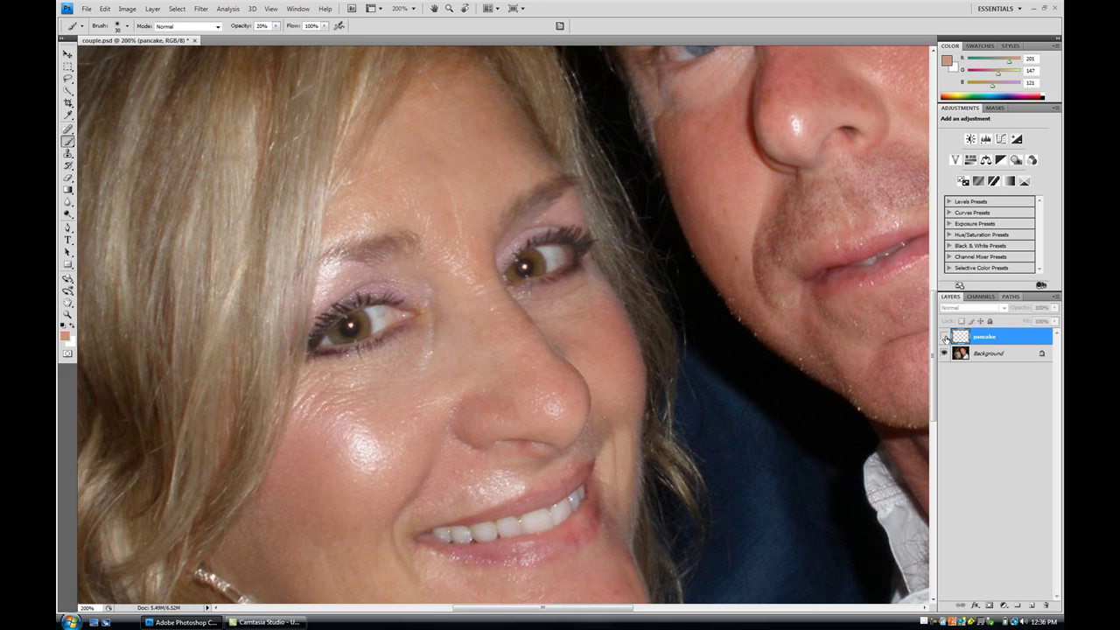
{"action": "left_click", "coordinate": [944, 337]}
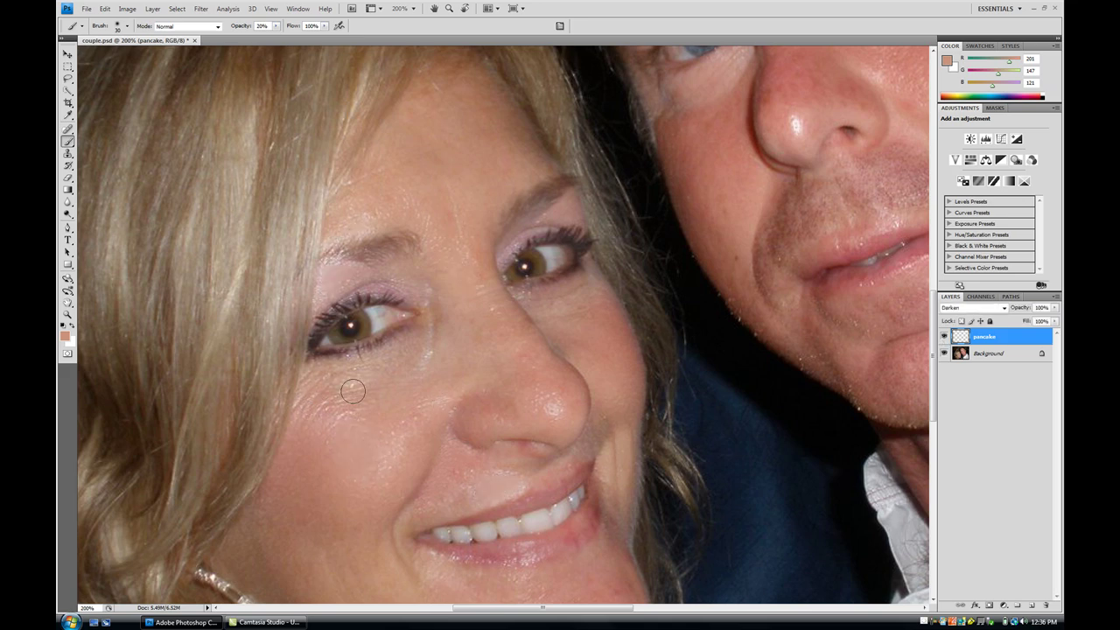
- Compare the whole photo at 66.7% magnification with and without the pancake layer
{"action": "left_click", "coordinate": [72, 314]}
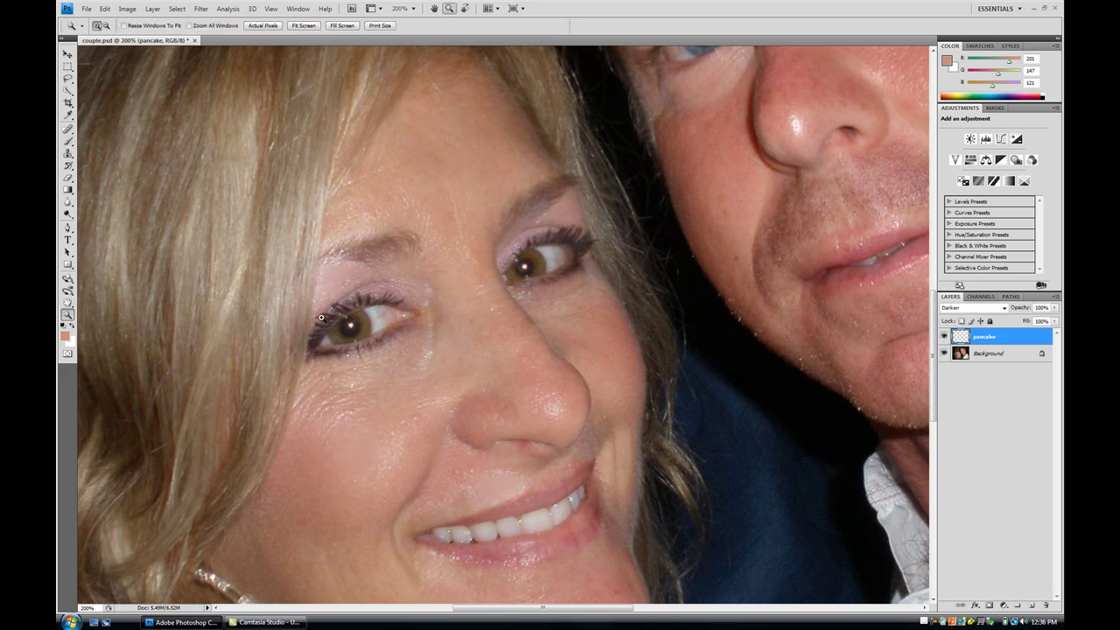
{"action": "left_click", "coordinate": [420, 326], "text": "alt"}
{"action": "left_click", "coordinate": [438, 387], "text": "alt"}
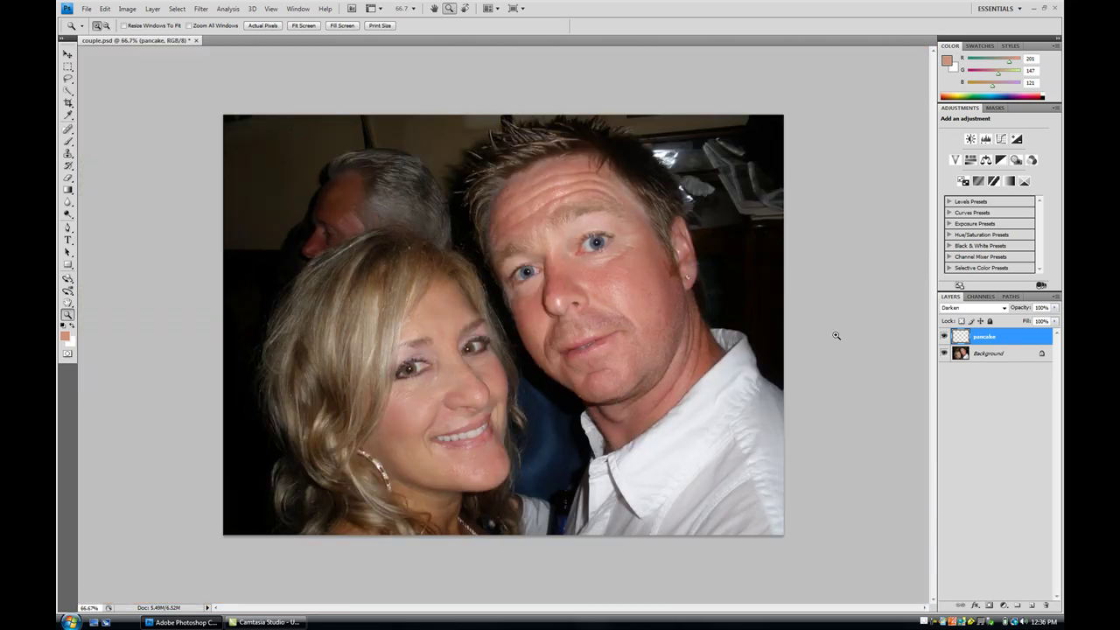
{"action": "left_click", "coordinate": [944, 337]}
{"action": "left_click", "coordinate": [945, 337]}
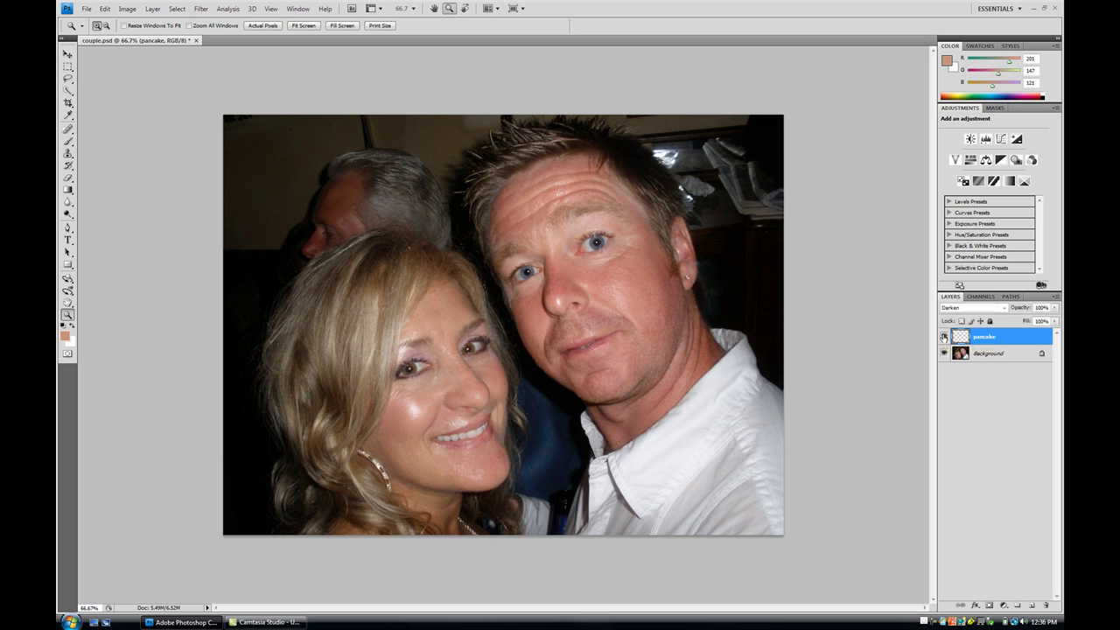